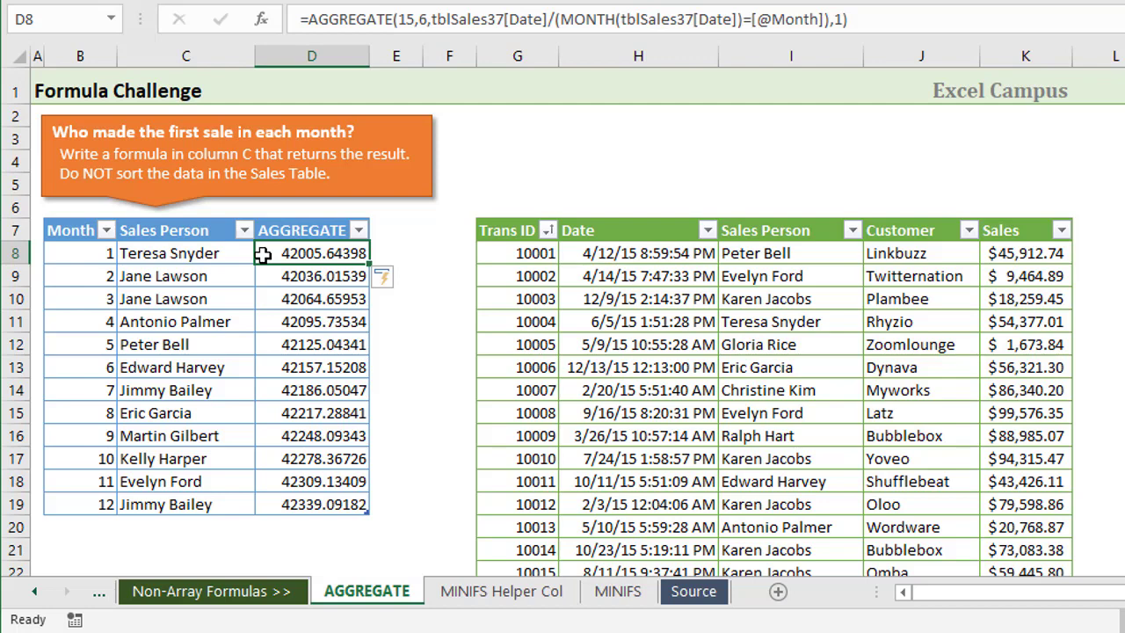
- Open the AGGREGATE formula in cell D8 and review its function_num choices, highlighting 5 - MIN and 15 - SMALL
key("F2")
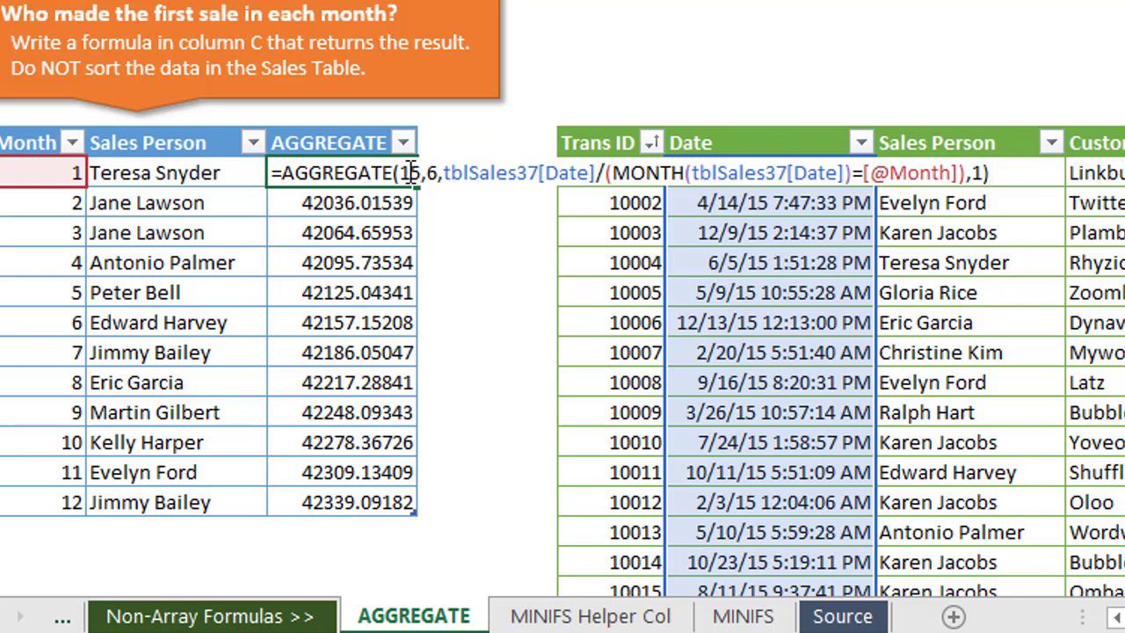
left_click(403, 174)
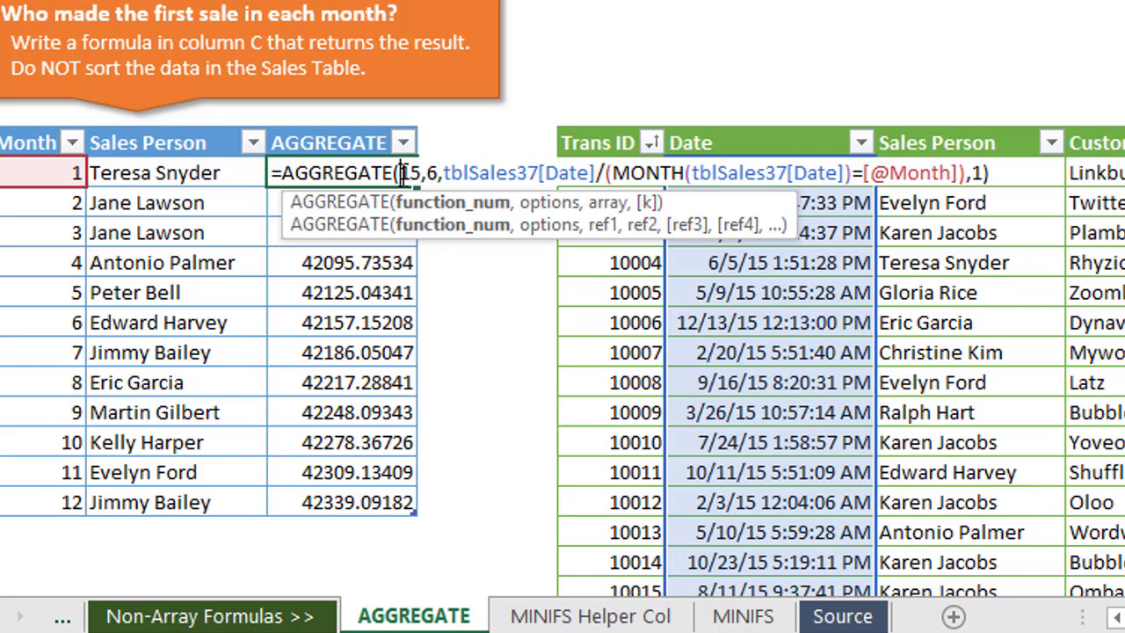
key("alt+Down")
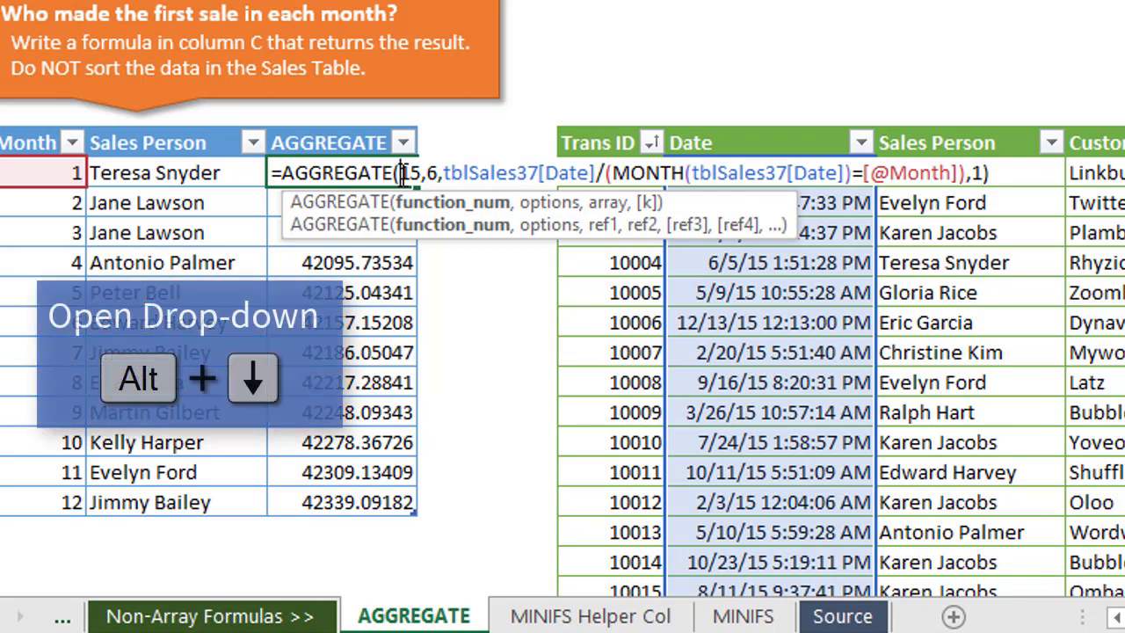
key("alt+Down")
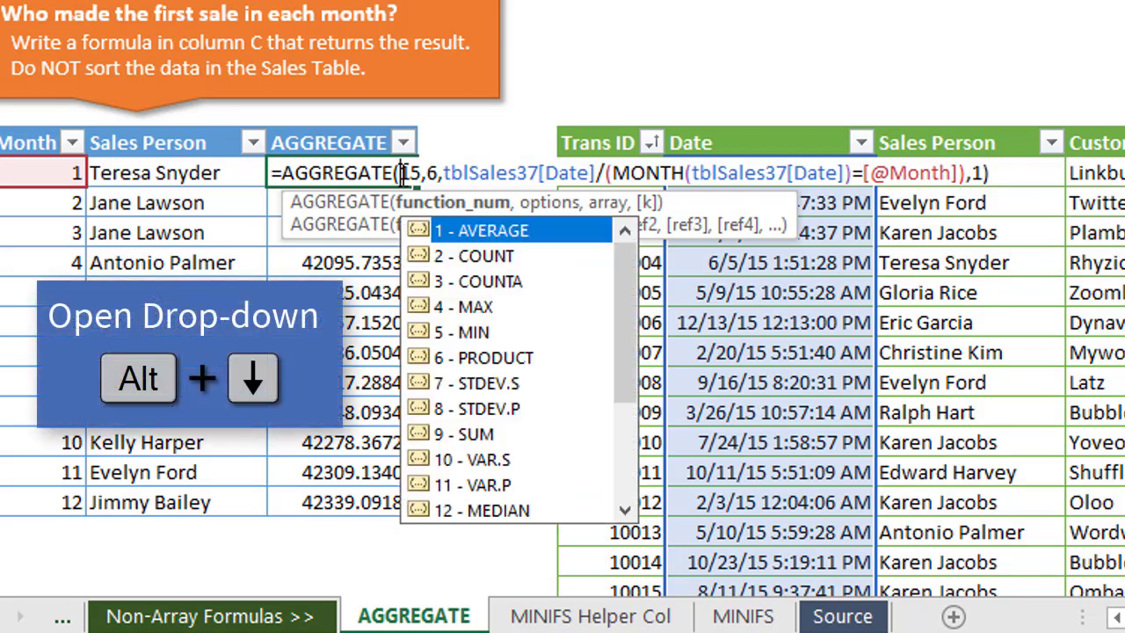
left_click(468, 340)
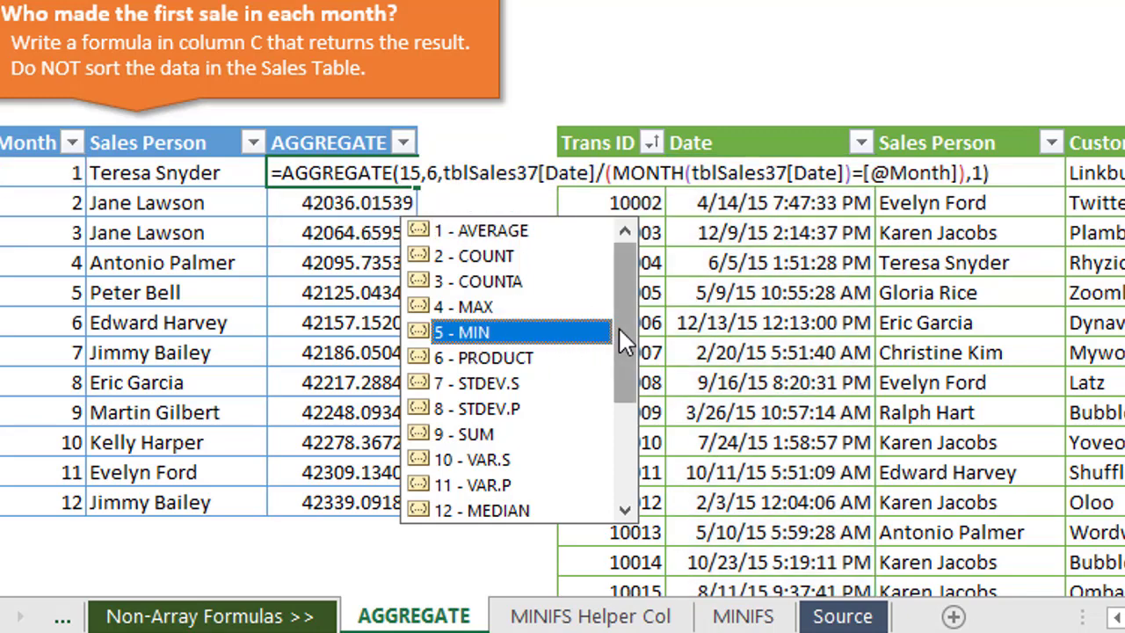
left_click_drag(618, 326, 615, 413)
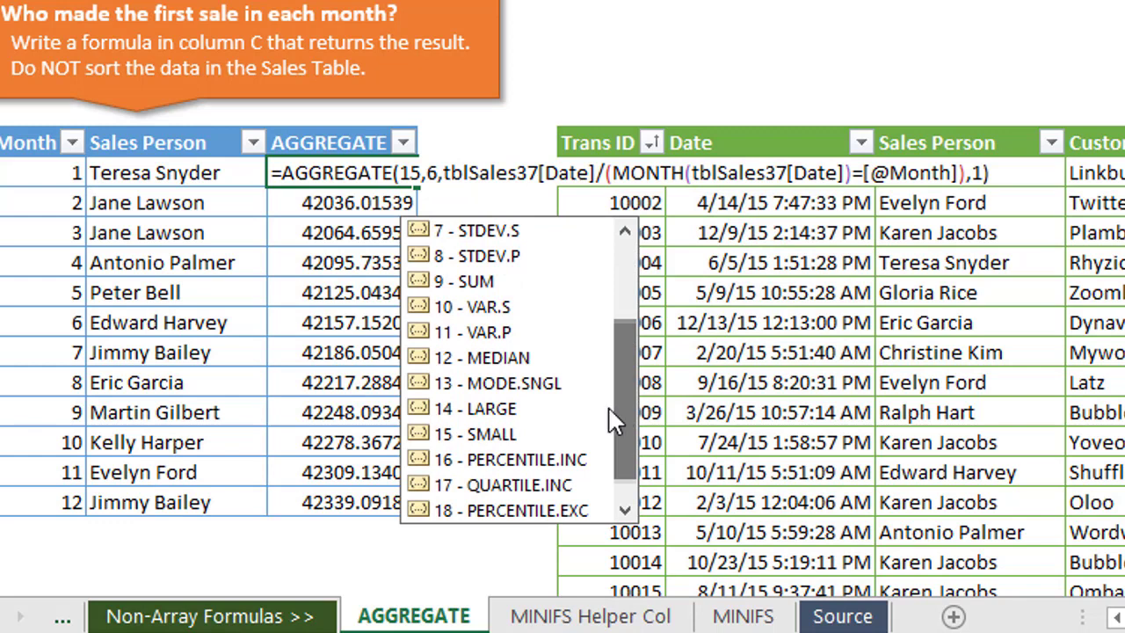
left_click(448, 444)
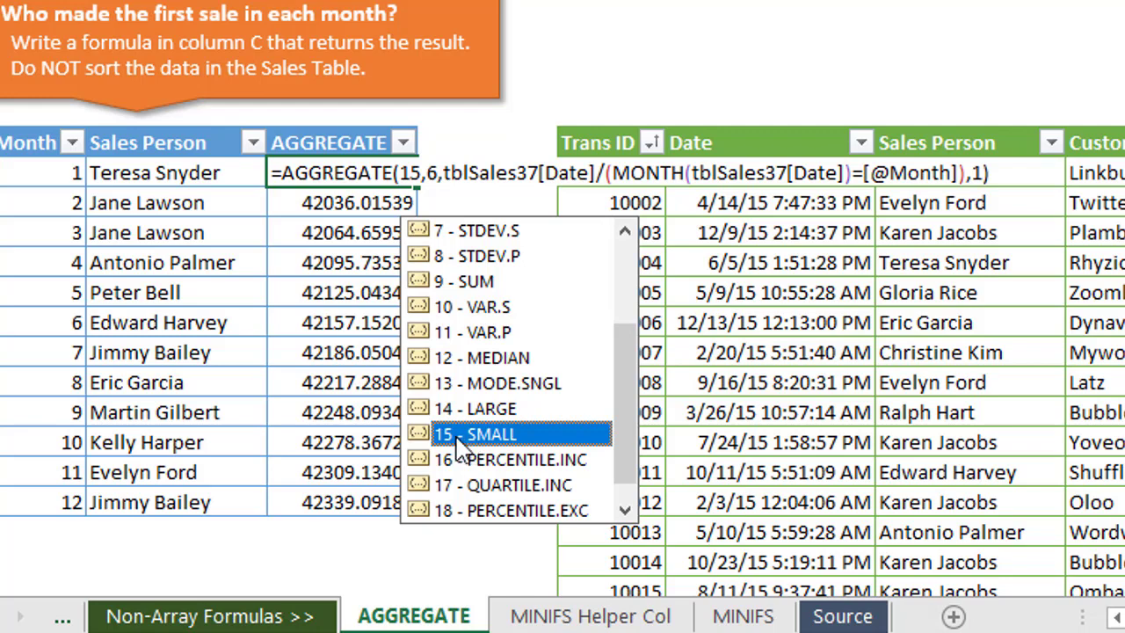
- Review the options argument choices of the D8 formula and move on to its array argument
left_click(437, 173)
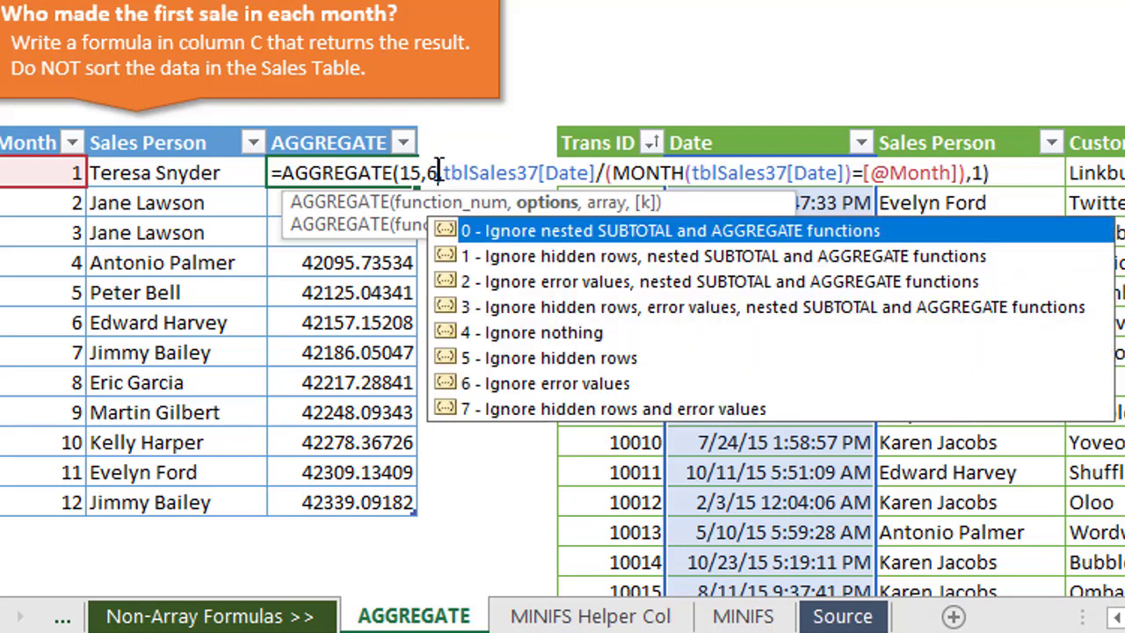
left_click(439, 168)
left_click(444, 173)
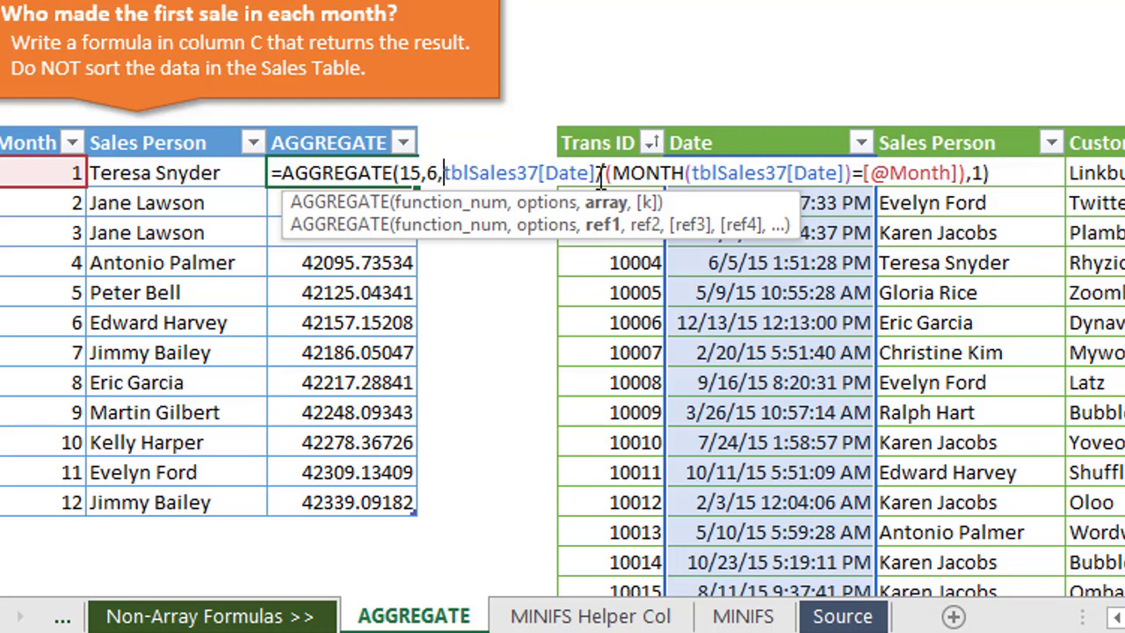
left_click_drag(604, 176, 964, 172)
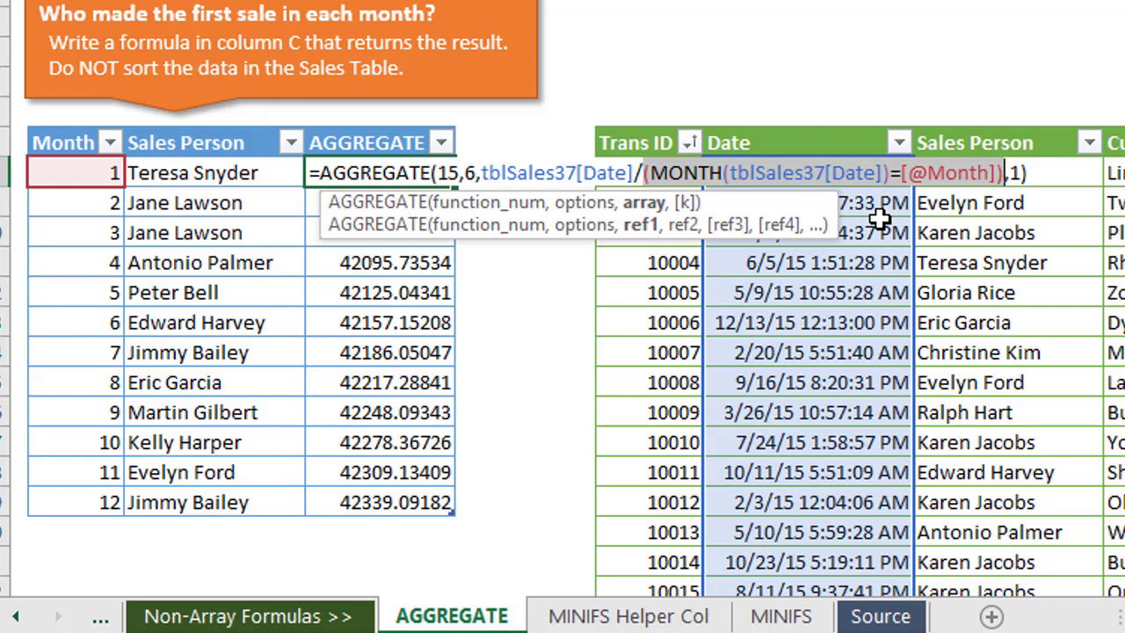
left_click(647, 173)
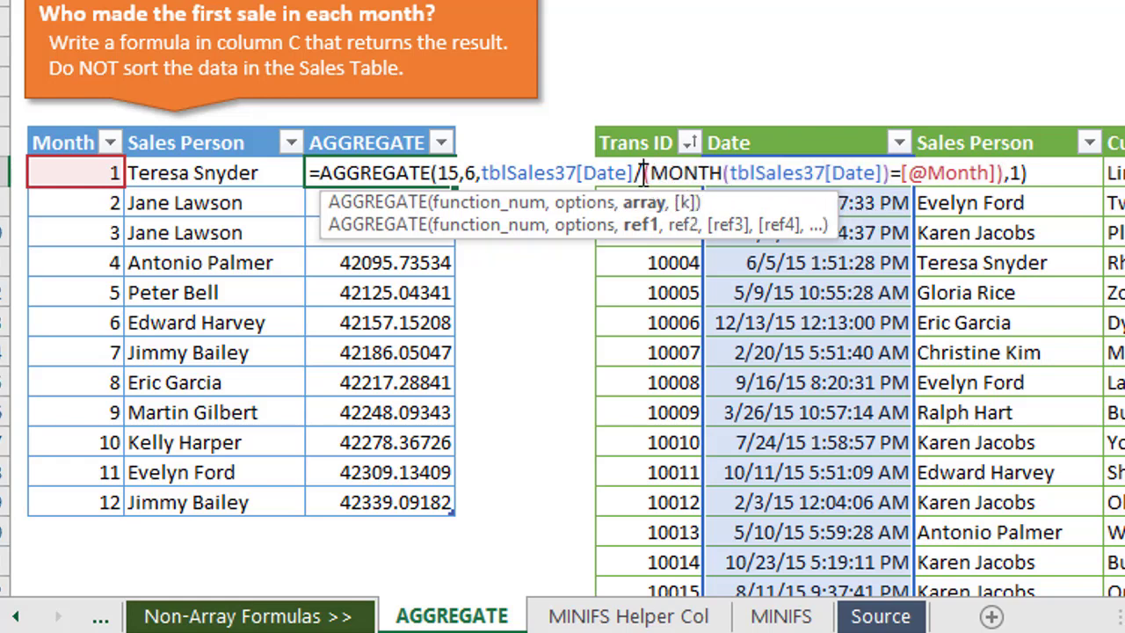
type("(")
left_click(998, 173)
type(")")
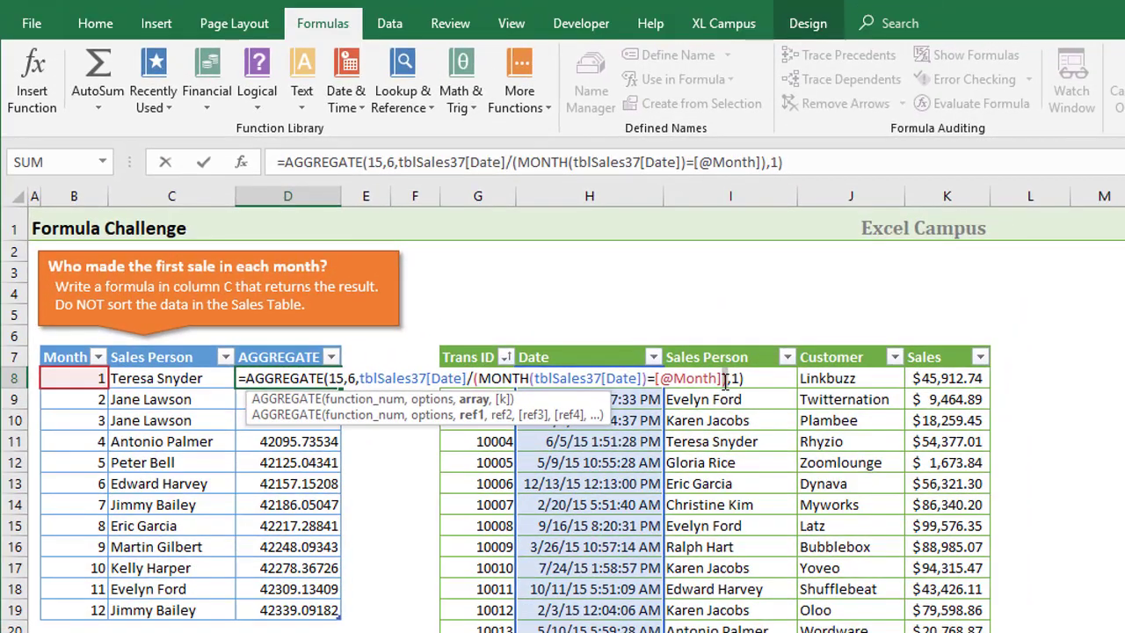
key("ctrl+Return")
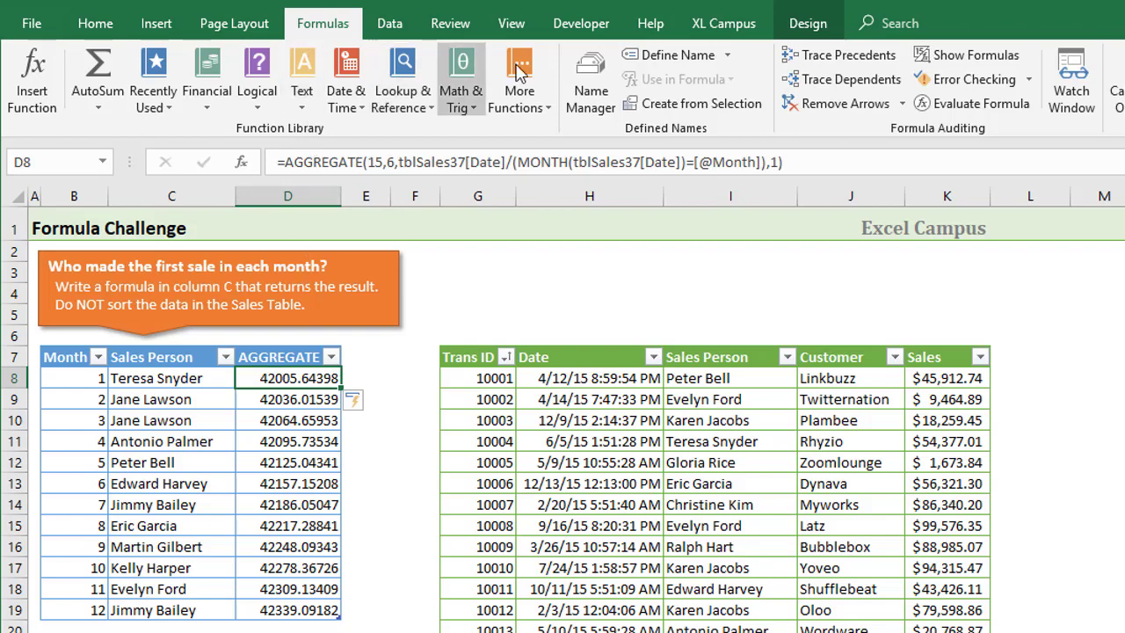
- Start Evaluate Formula on cell D8 and evaluate both tblSales37[Date] references, inspecting the expanded arrays
left_click(954, 105)
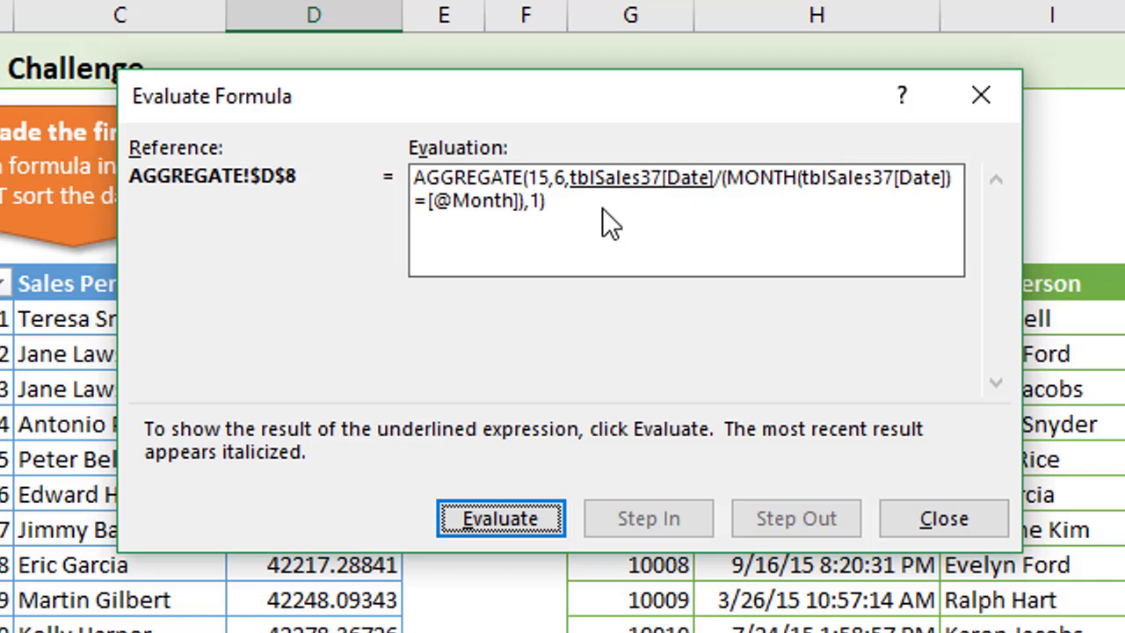
key("Return")
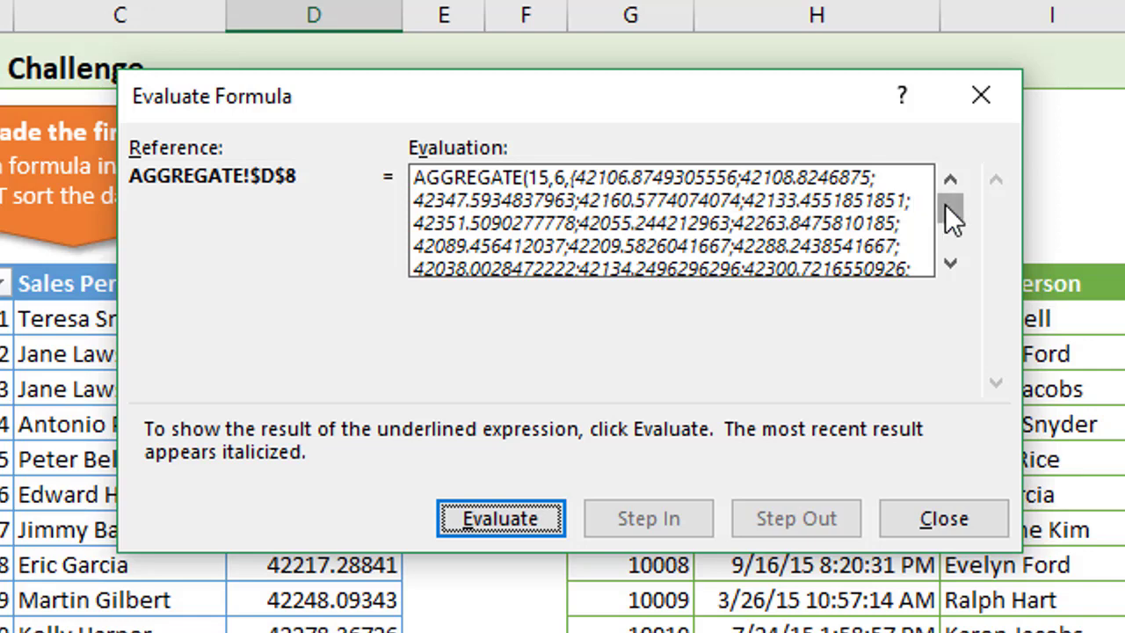
mouse_move(952, 227)
left_mouse_down()
mouse_move(952, 239)
mouse_move(952, 218)
left_mouse_up()
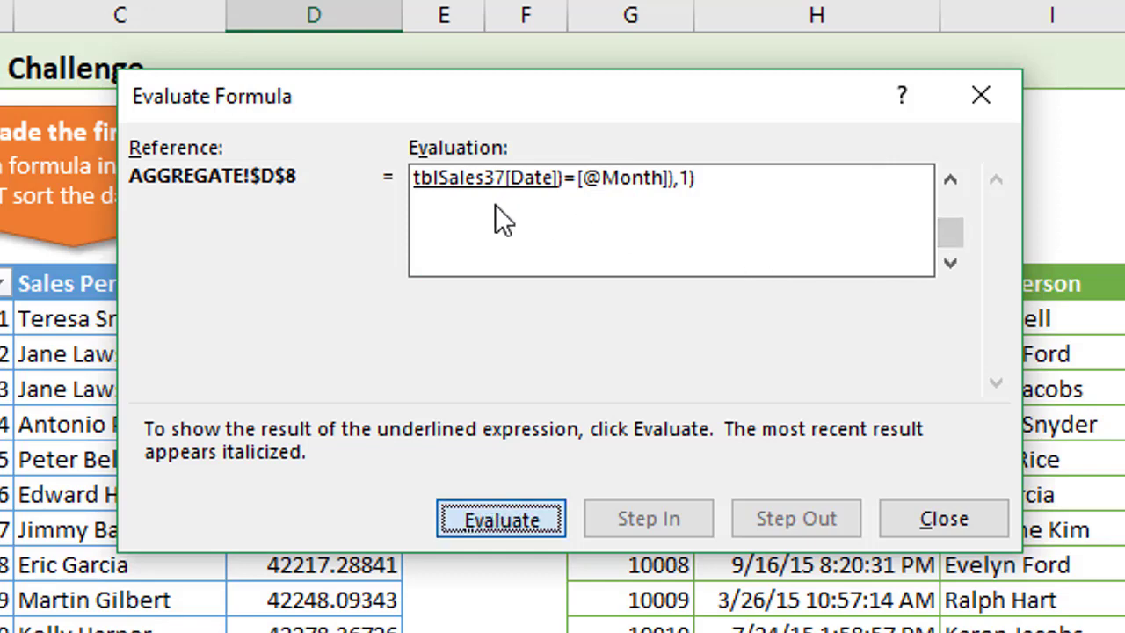
key("Return")
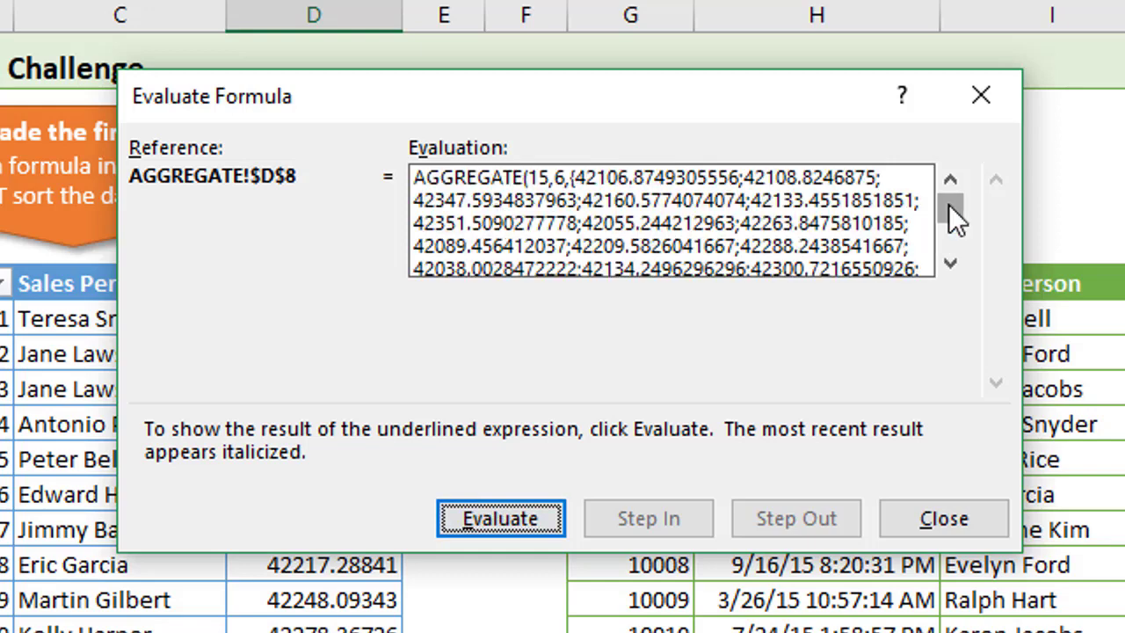
left_click_drag(950, 210, 949, 239)
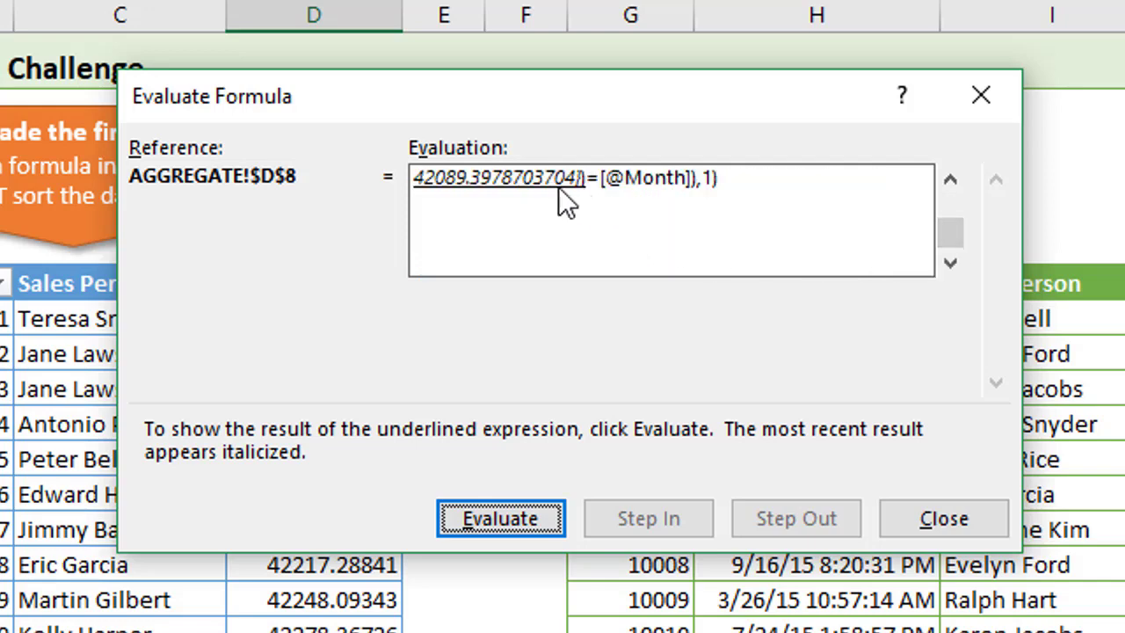
key("Return")
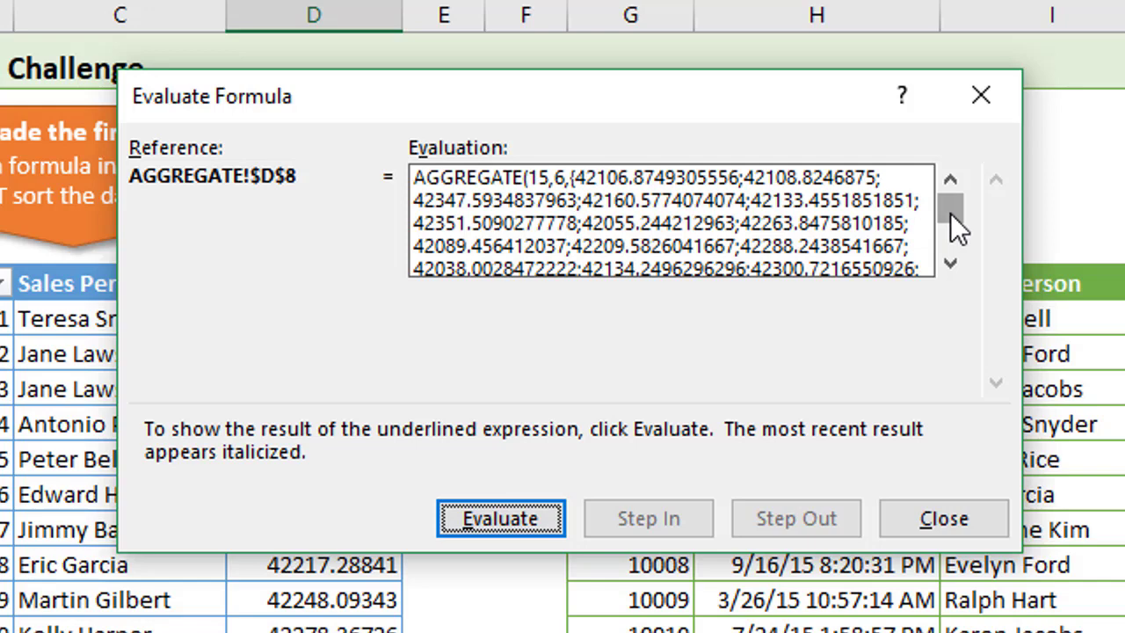
left_click_drag(950, 213, 949, 234)
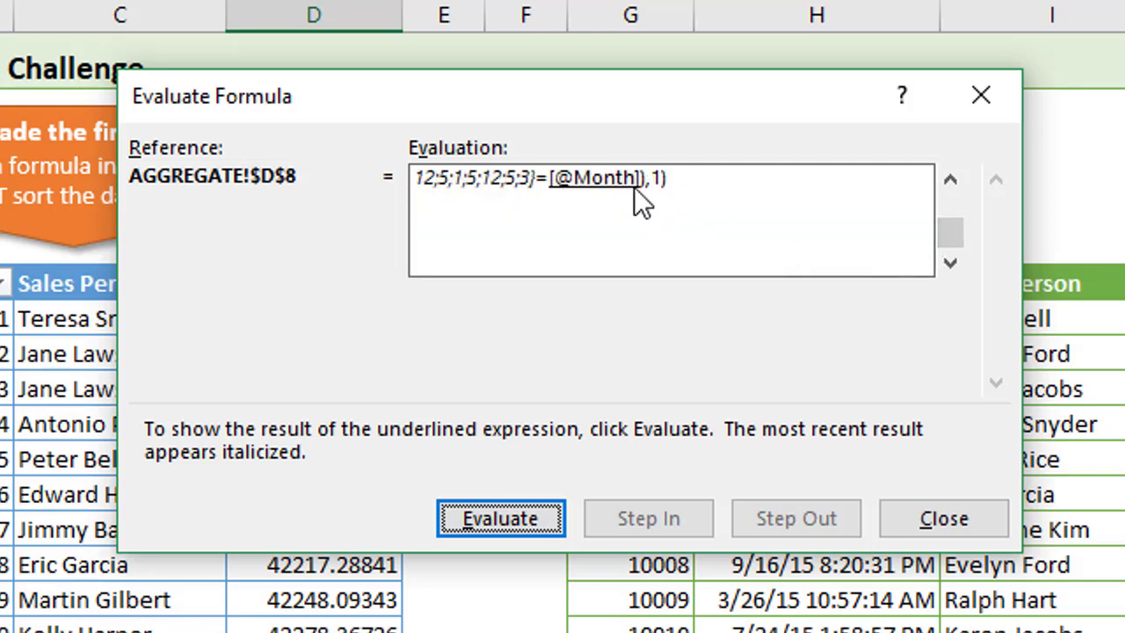
key("Return")
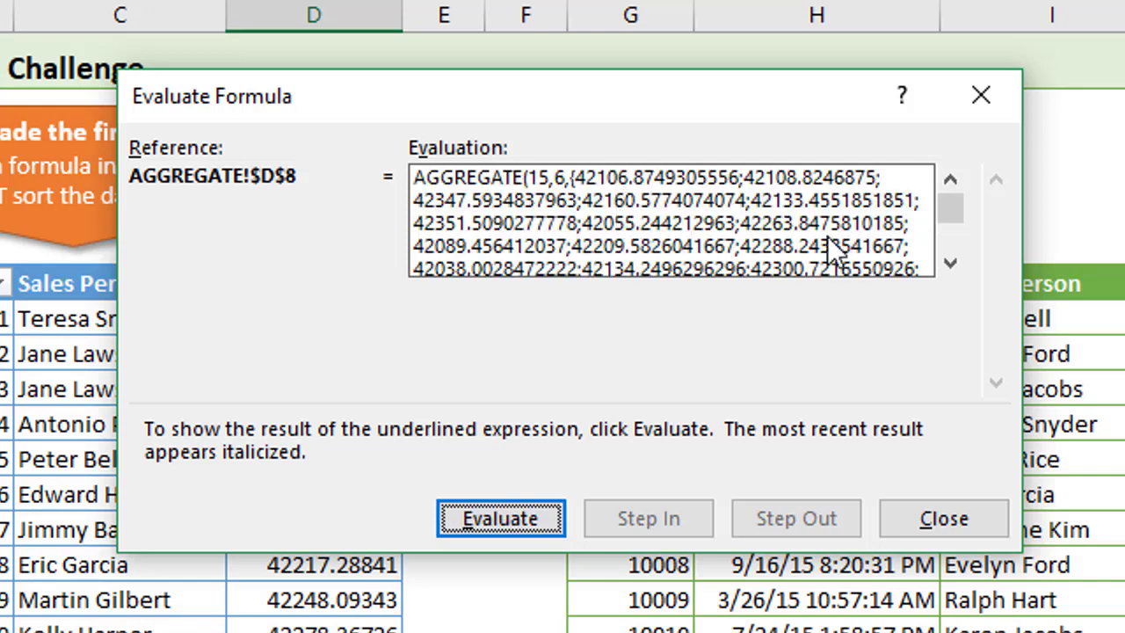
key("Return")
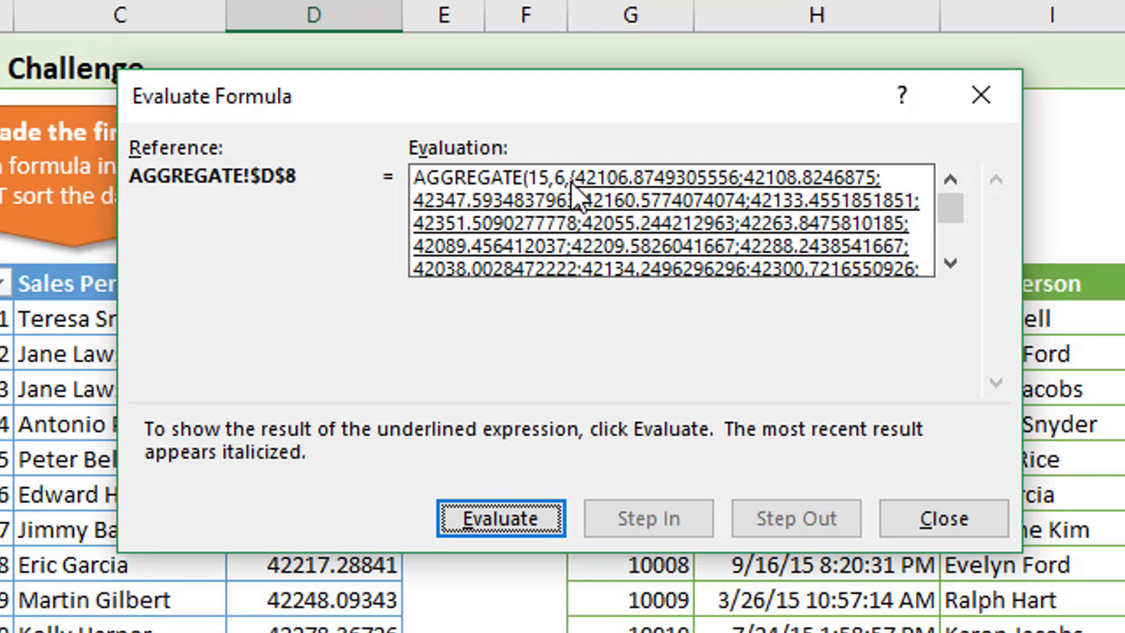
key("Return")
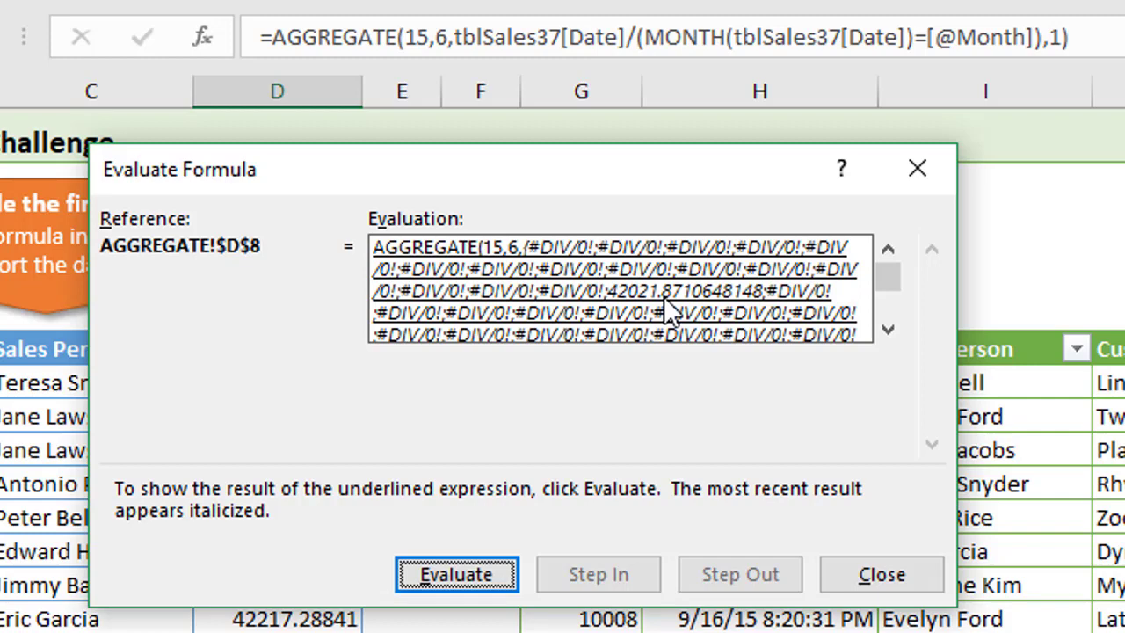
- Inspect the divided date array, evaluate the final AGGREGATE call and close the formula evaluation
scroll(885, 306, "down", 2)
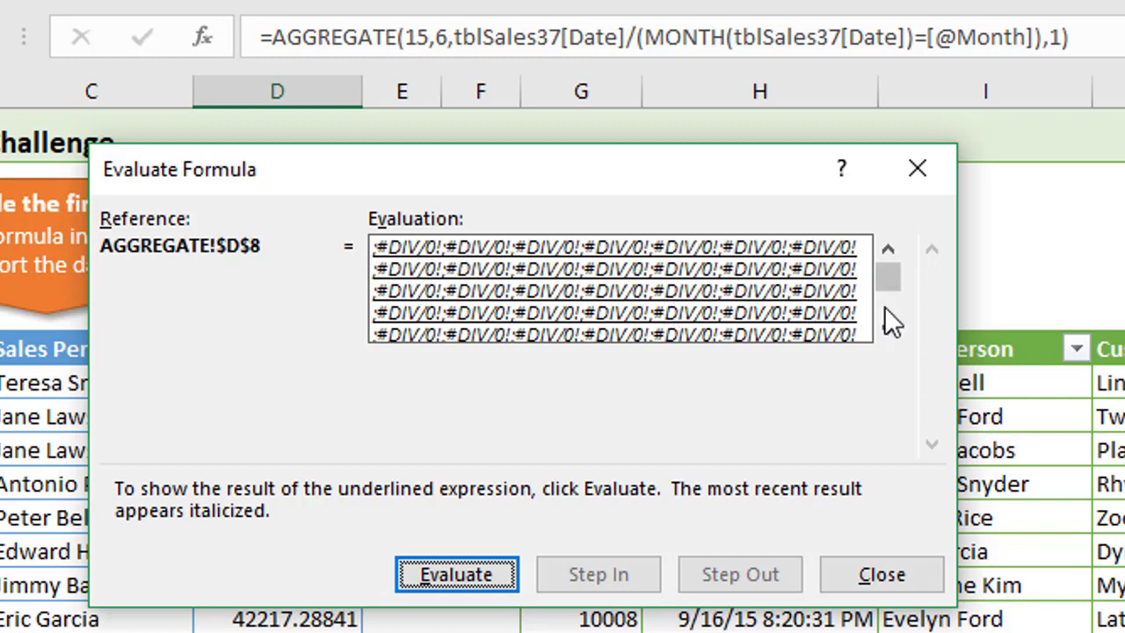
scroll(886, 309, "up", 2)
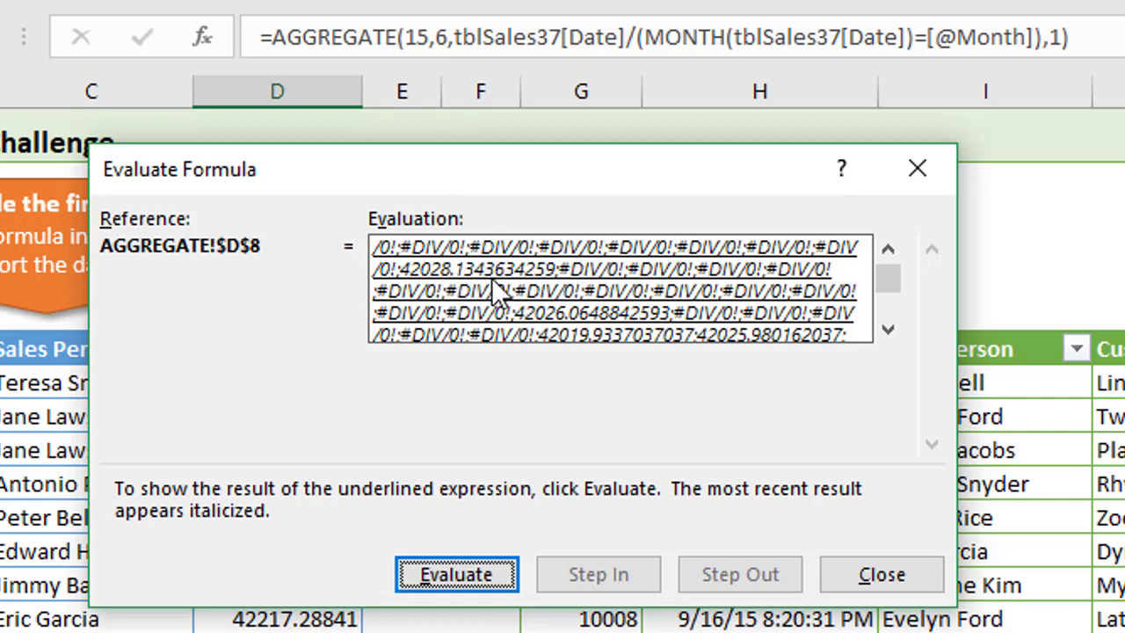
key("Return")
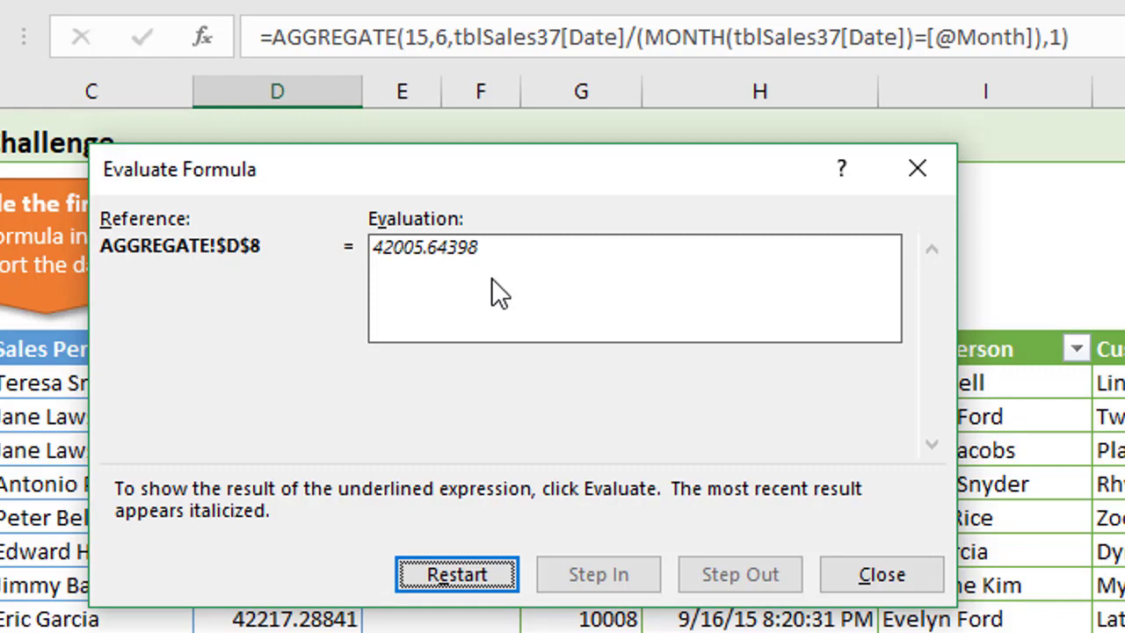
left_click(917, 168)
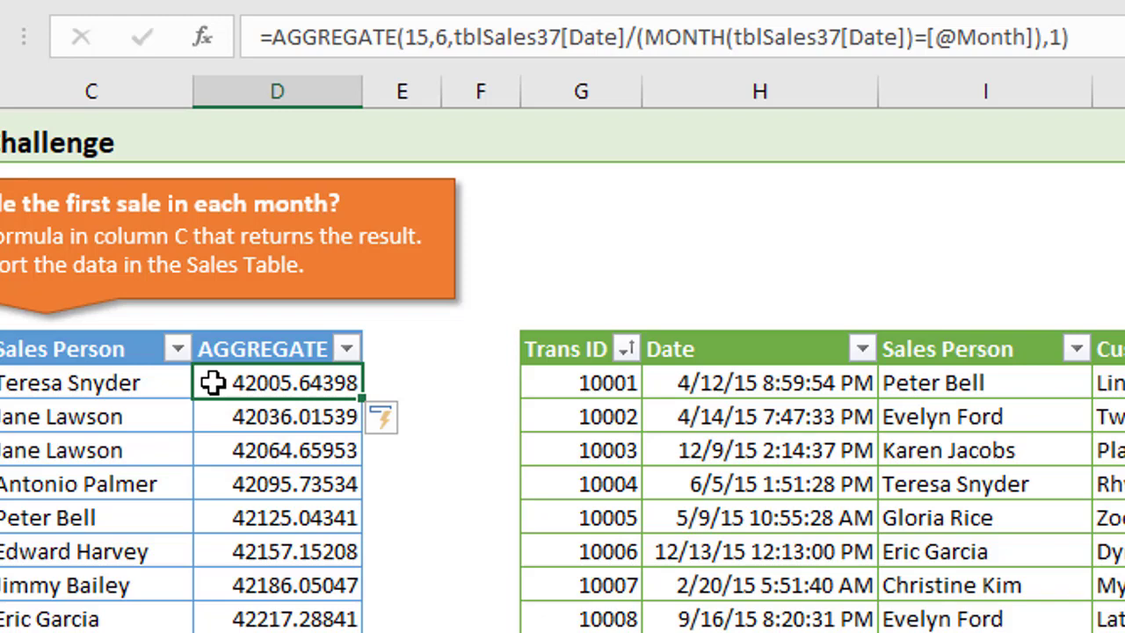
- Change the k argument of the AGGREGATE formula in cell D8 to 2
key("F2")
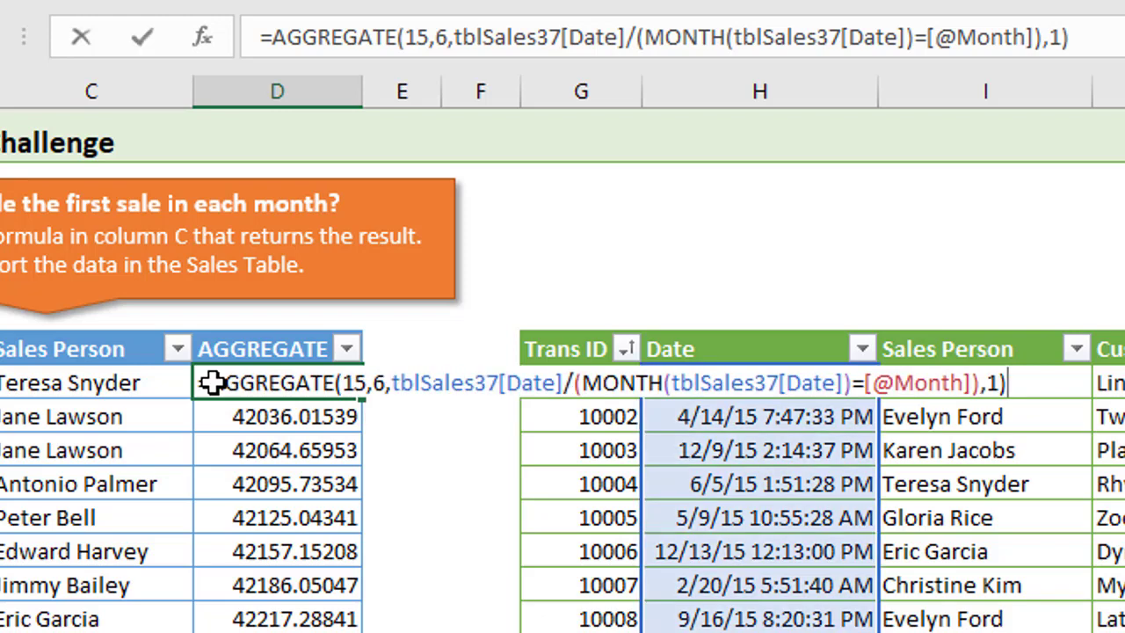
key("Return")
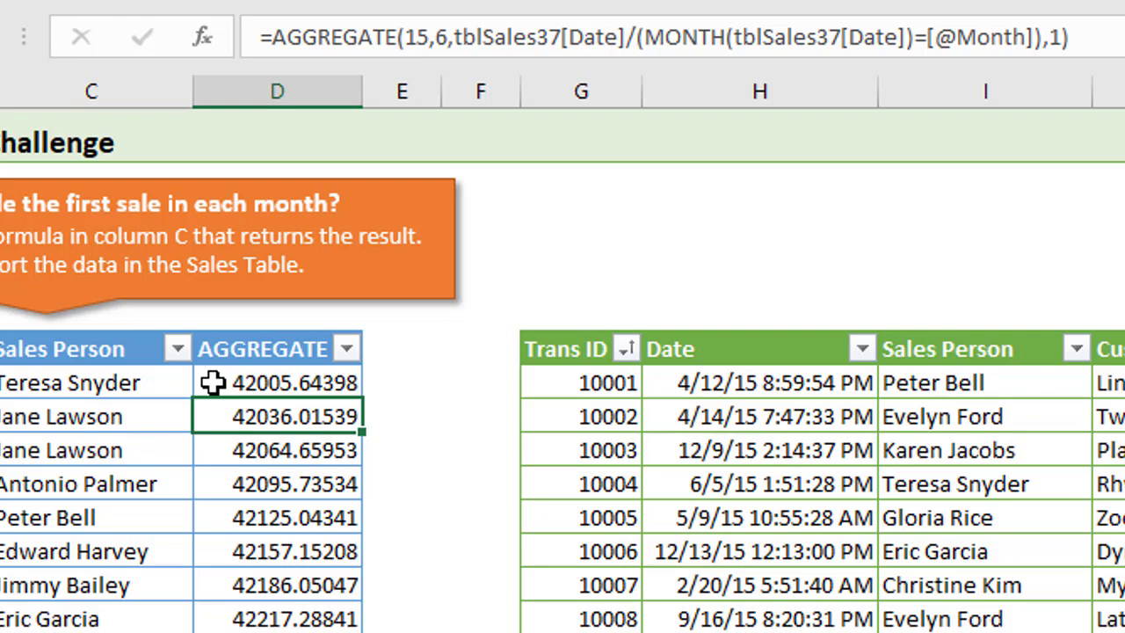
left_click(212, 382)
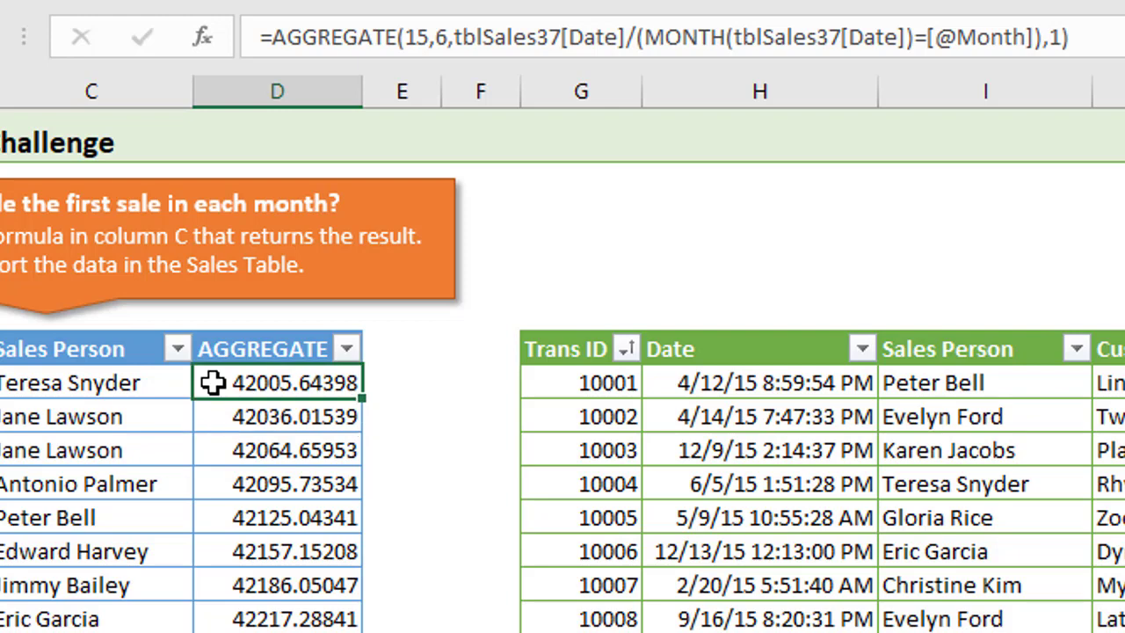
key("F2")
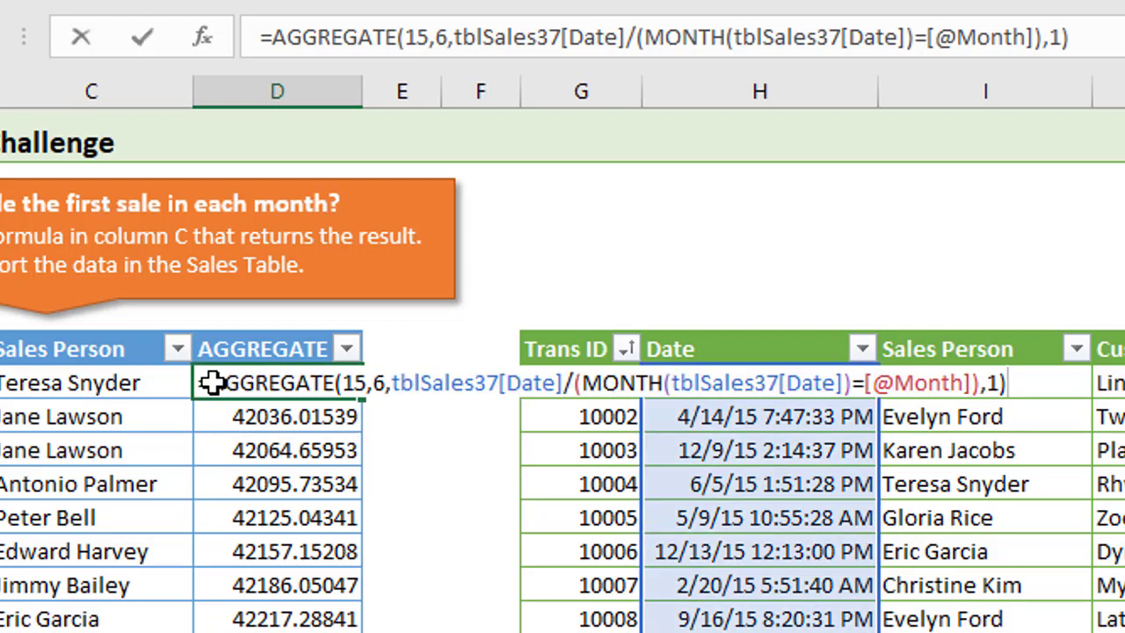
left_click(988, 383)
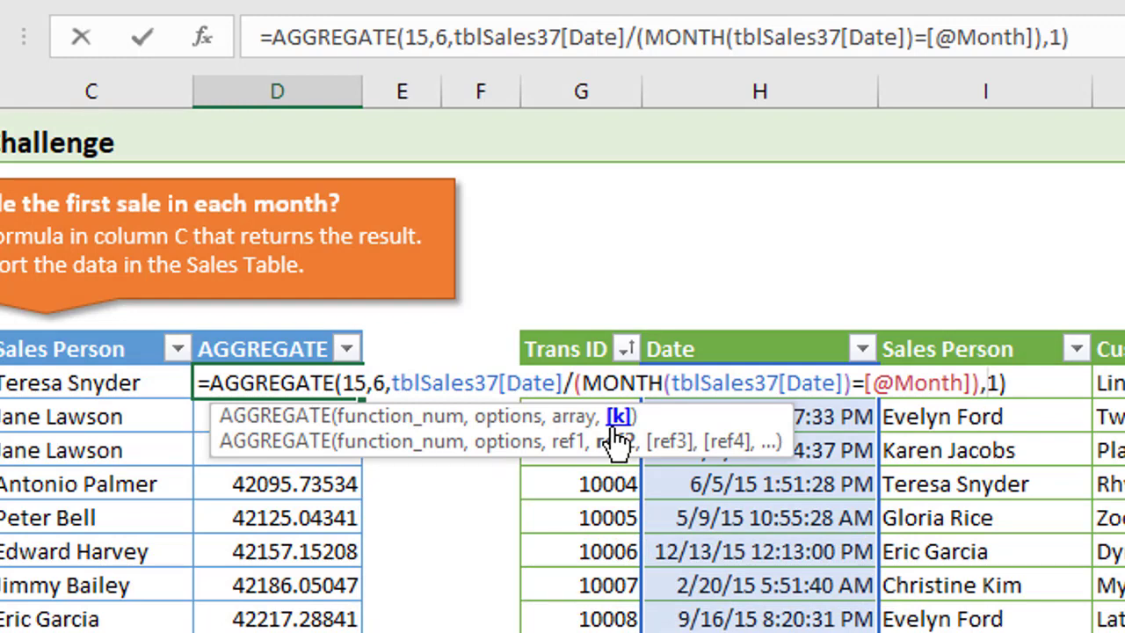
double_click(997, 383)
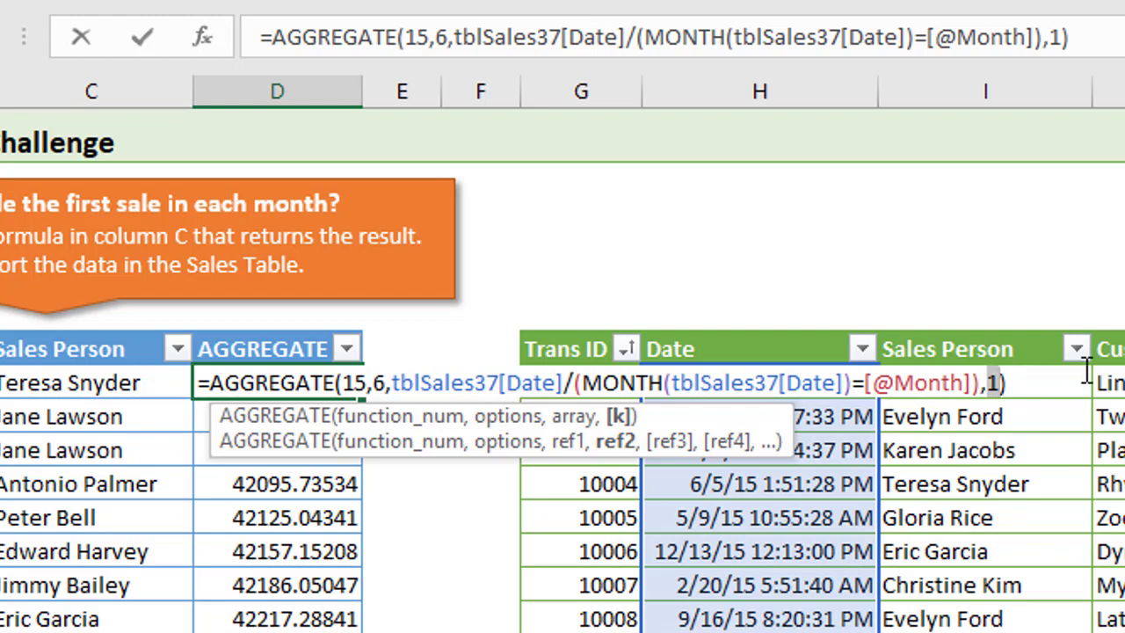
type("2")
key("Return")
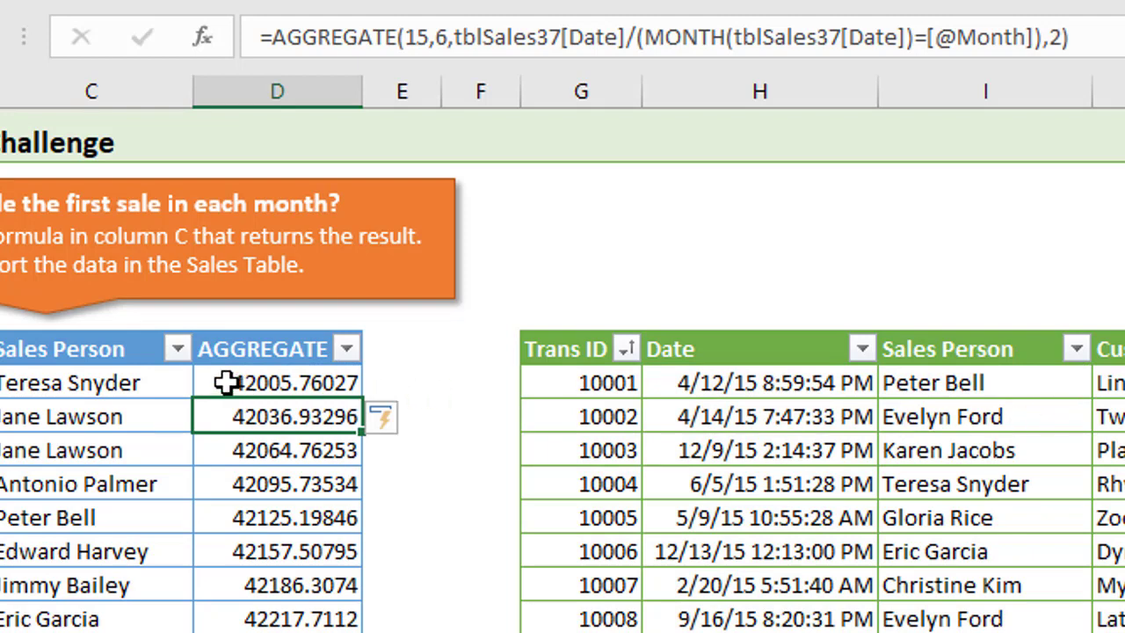
- Set the k argument of the AGGREGATE formula in cell D8 back to 1
left_click(226, 383)
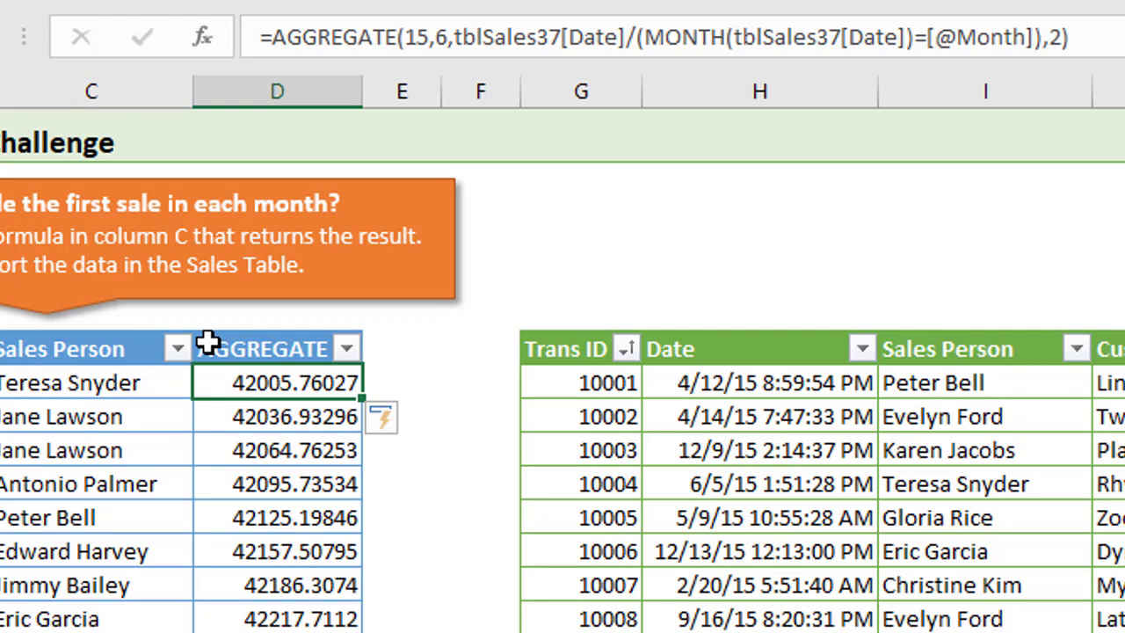
double_click(234, 380)
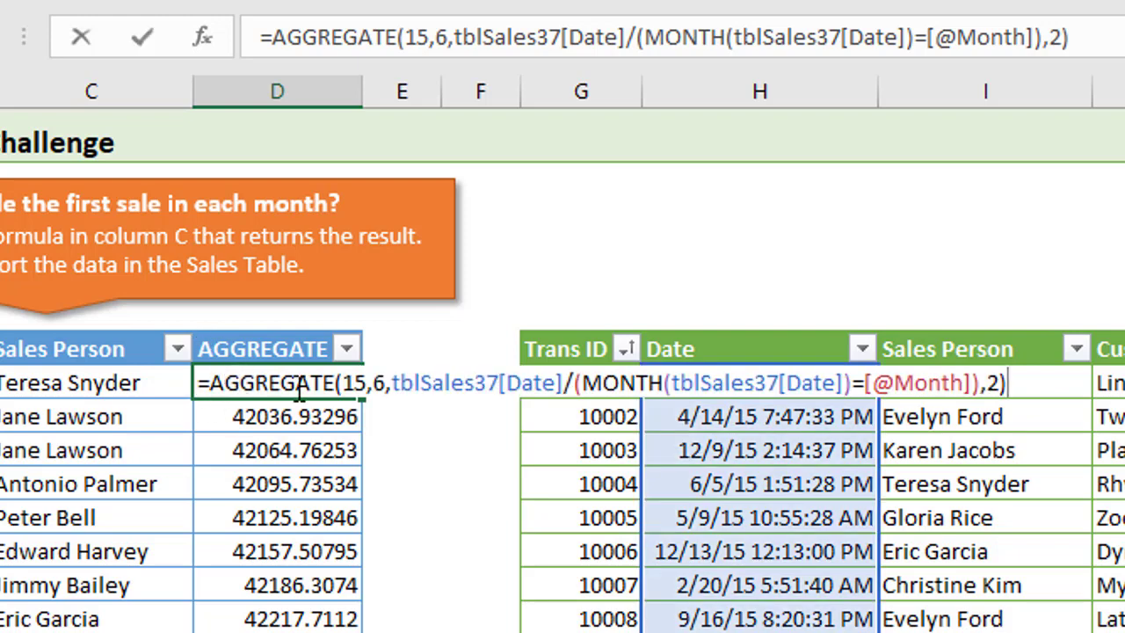
double_click(993, 382)
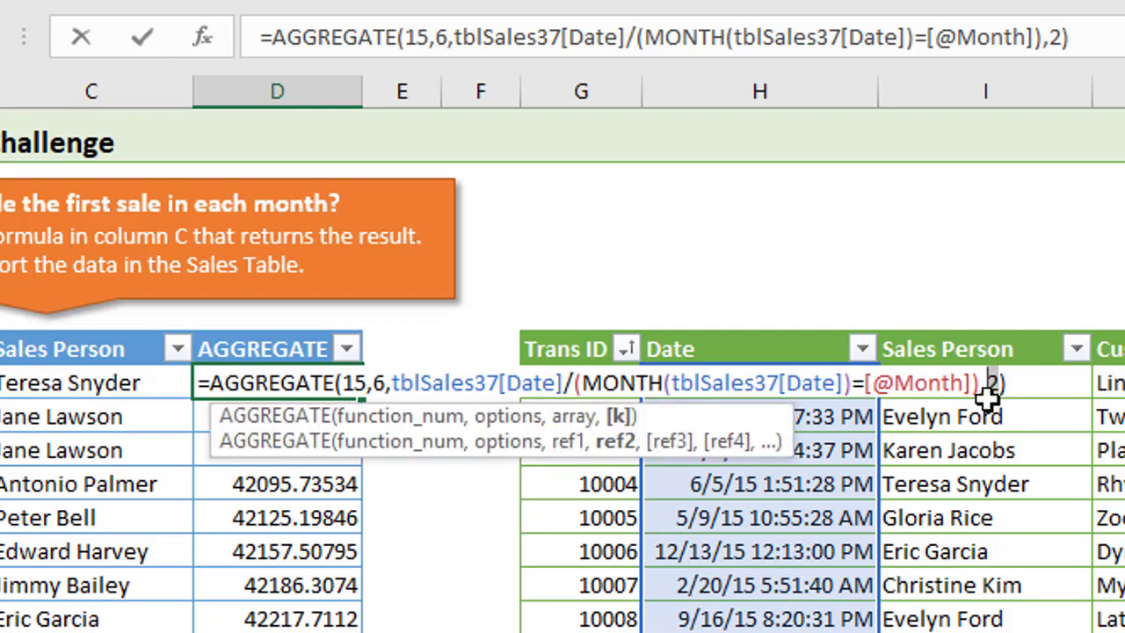
type("1")
key("Return")
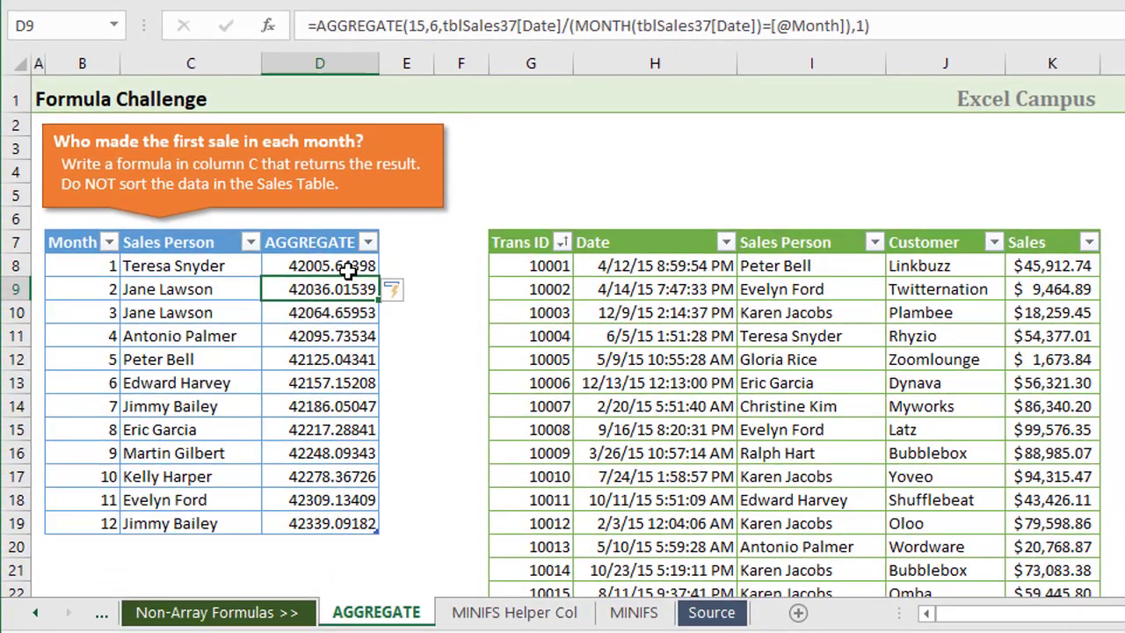
- Open the VLOOKUP formula in the Sales Person cell C8 to examine its nested AGGREGATE
left_click(219, 267)
double_click(218, 267)
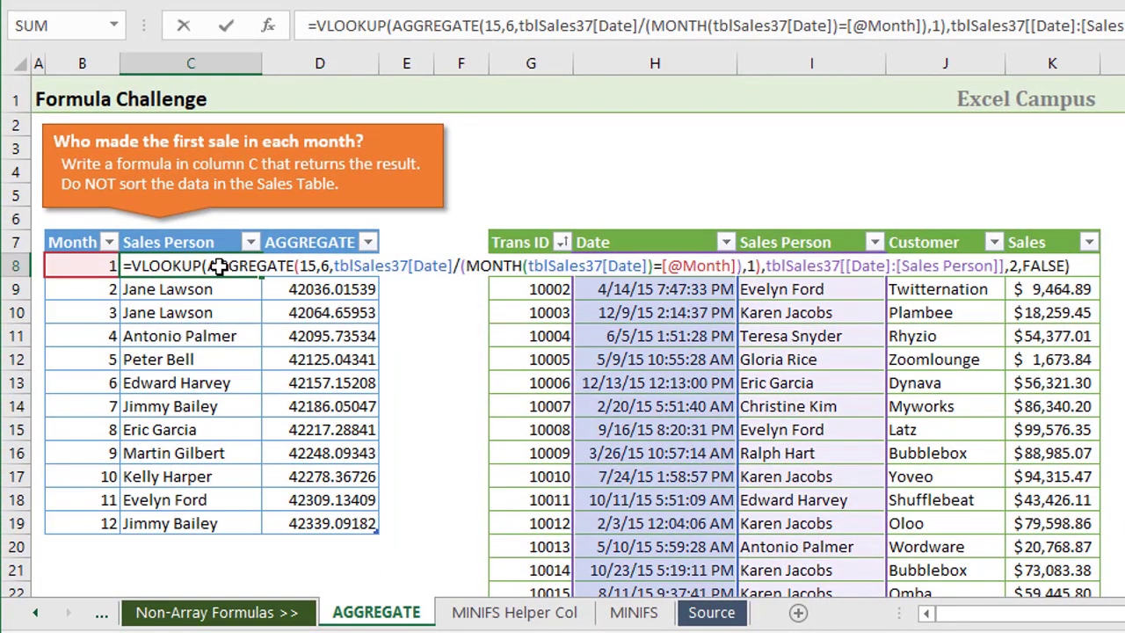